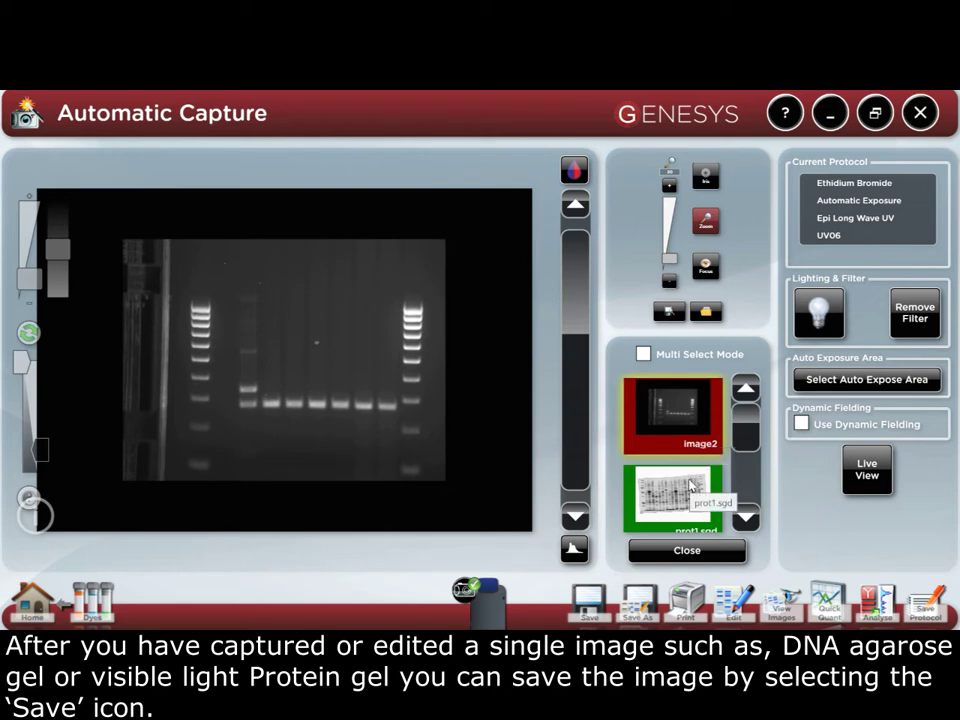
# - Bring up Save As for the gel image, proposing image2 as a SynGene .sgd file on the Desktop
pyautogui.click(590, 602)
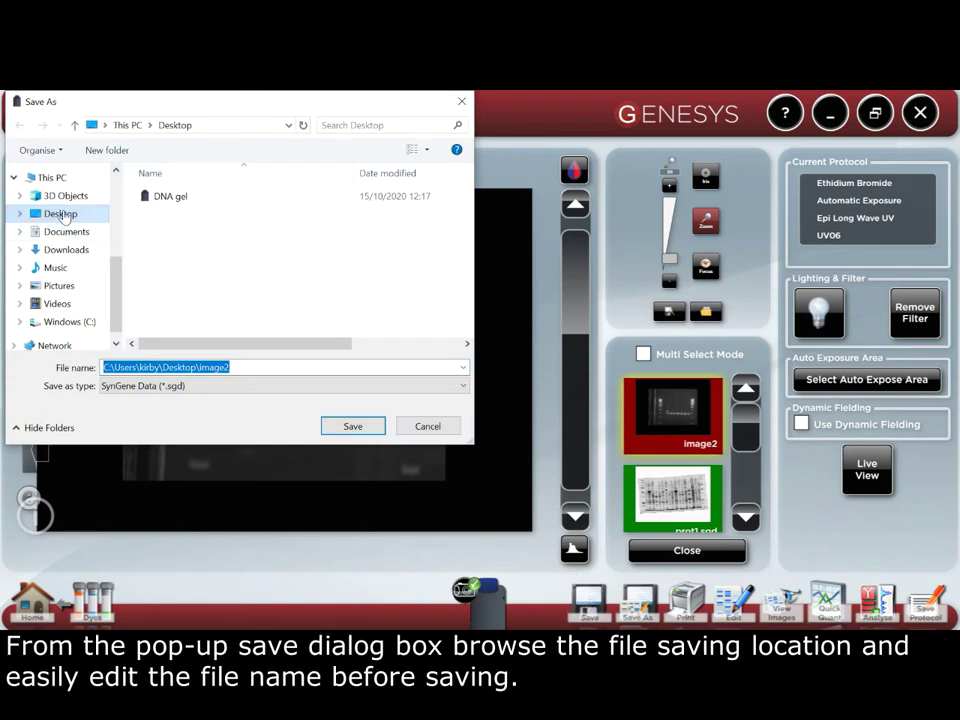
# - Save the gel image to the Desktop as '100bp DNA gel.sgd'
pyautogui.click(62, 215)
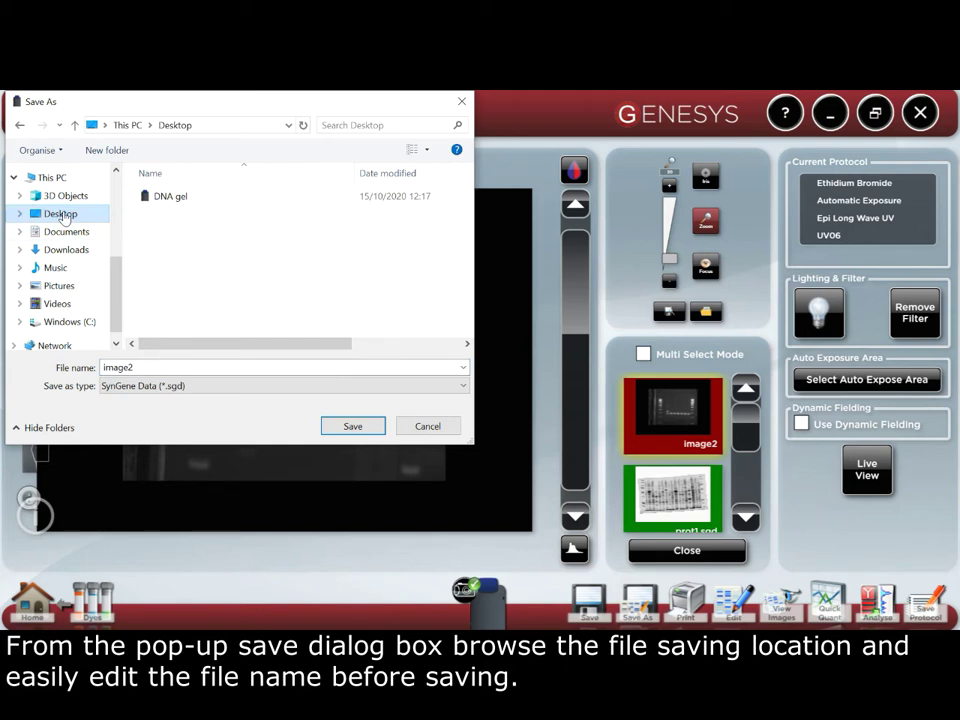
pyautogui.doubleClick(148, 362)
pyautogui.press('BackSpace')
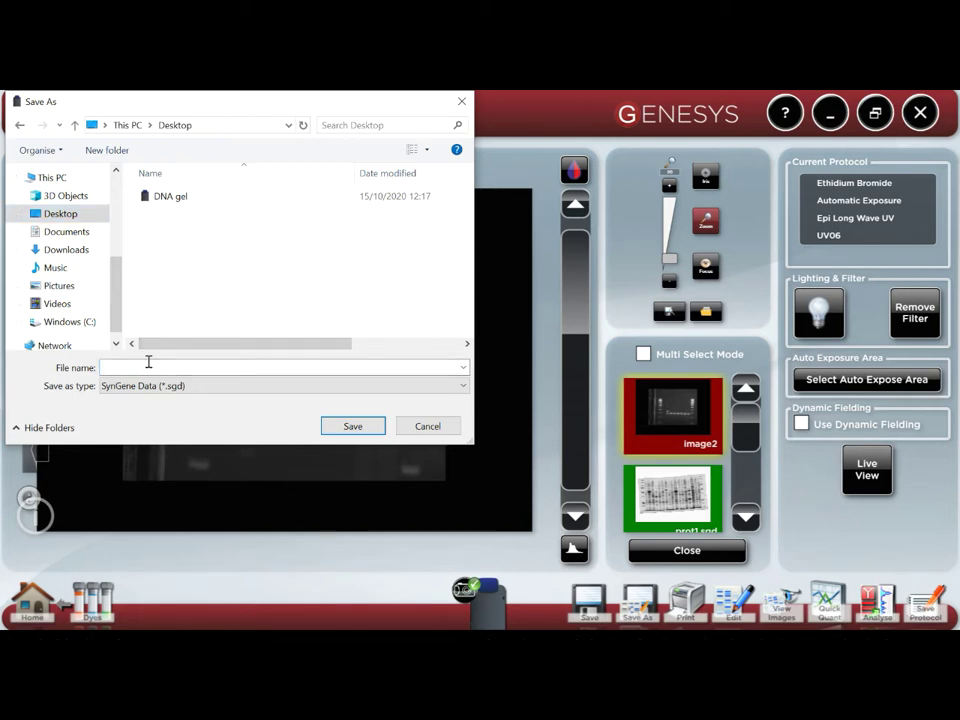
pyautogui.write('100bp DNA gel')
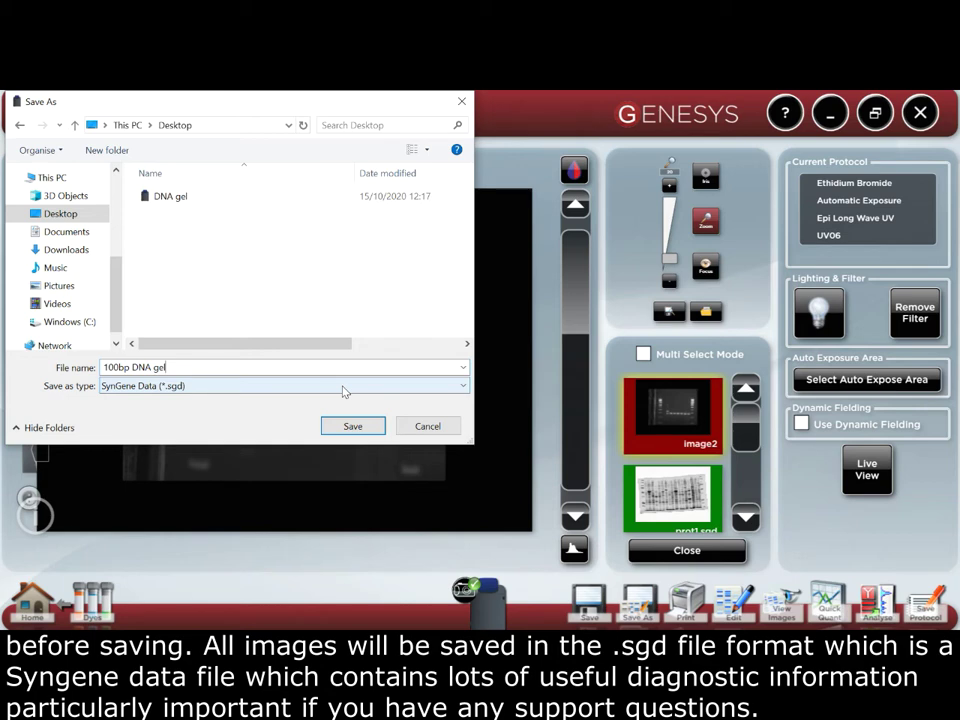
pyautogui.click(362, 426)
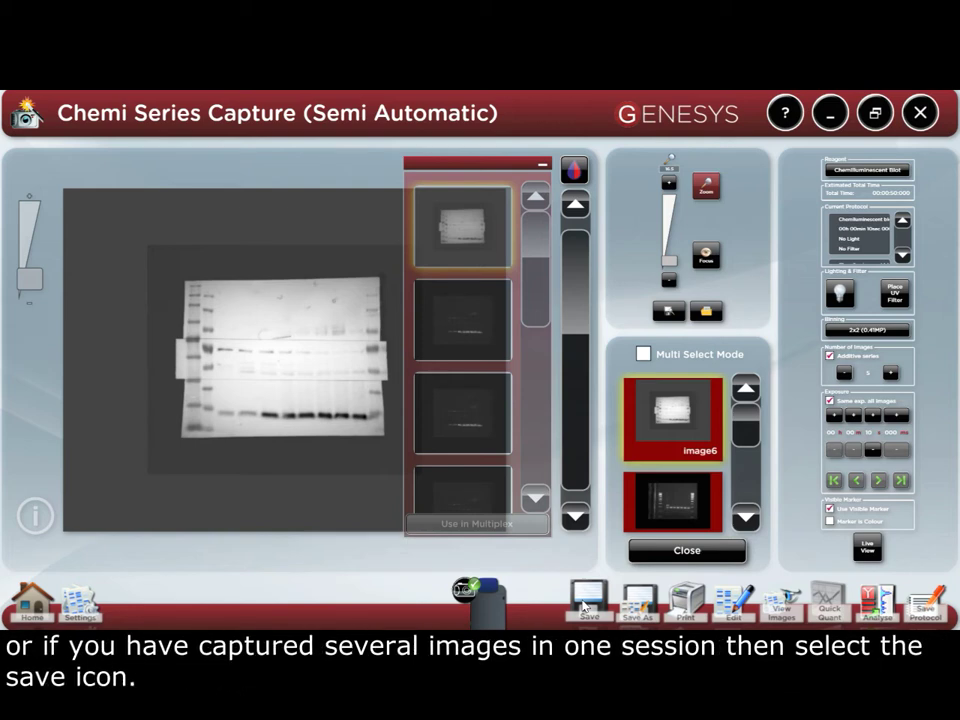
# - Save up to image6 with Include Sub Images ticked, listing image6 and sub0–sub5
pyautogui.click(586, 604)
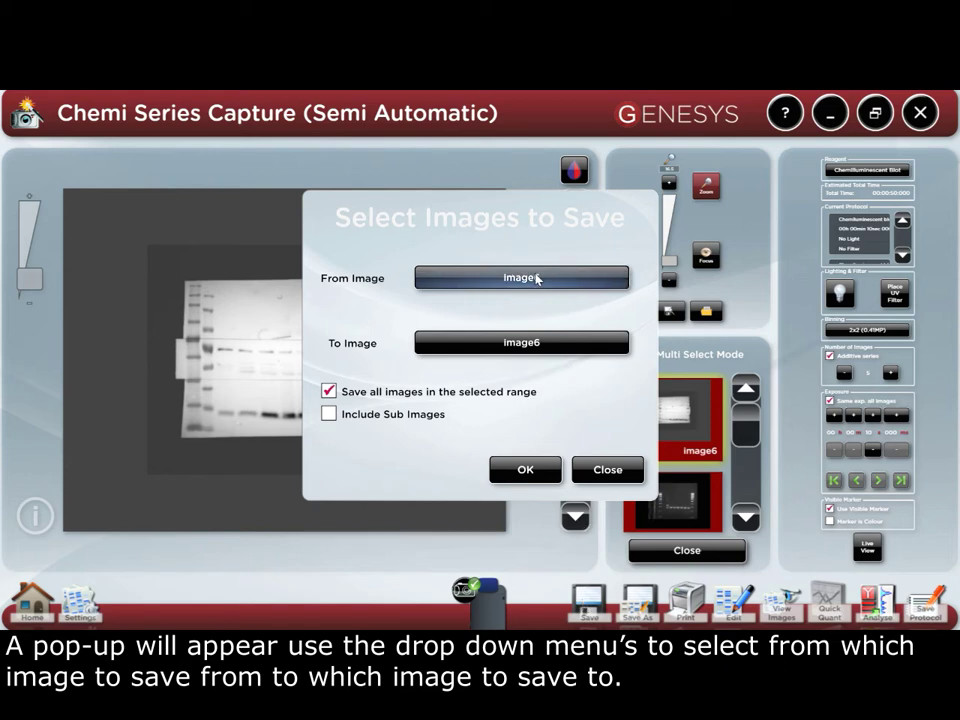
pyautogui.click(541, 345)
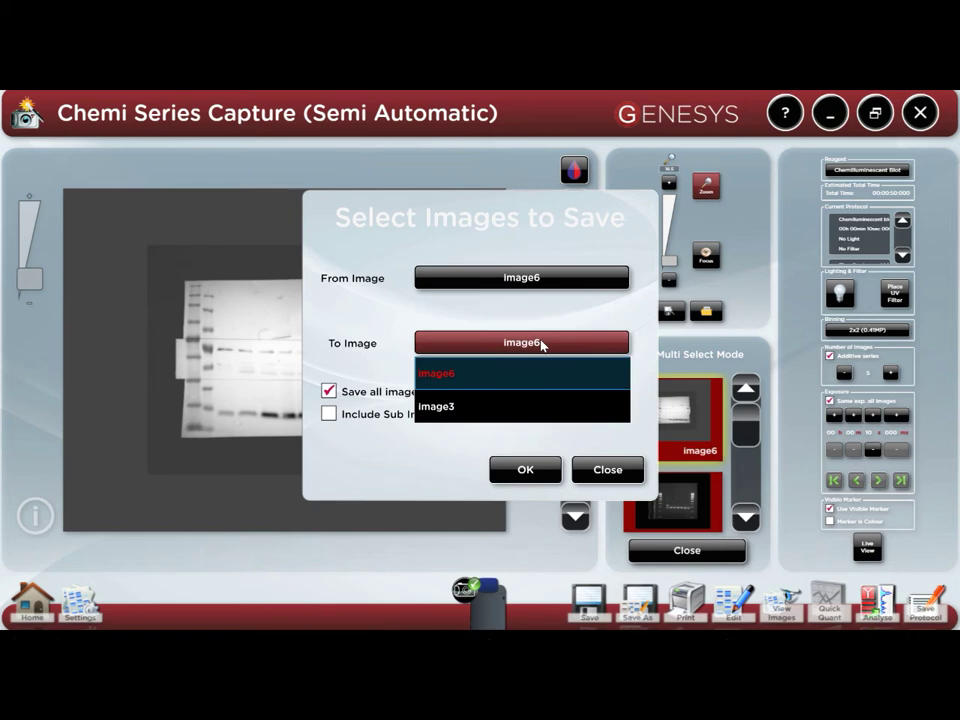
pyautogui.click(541, 345)
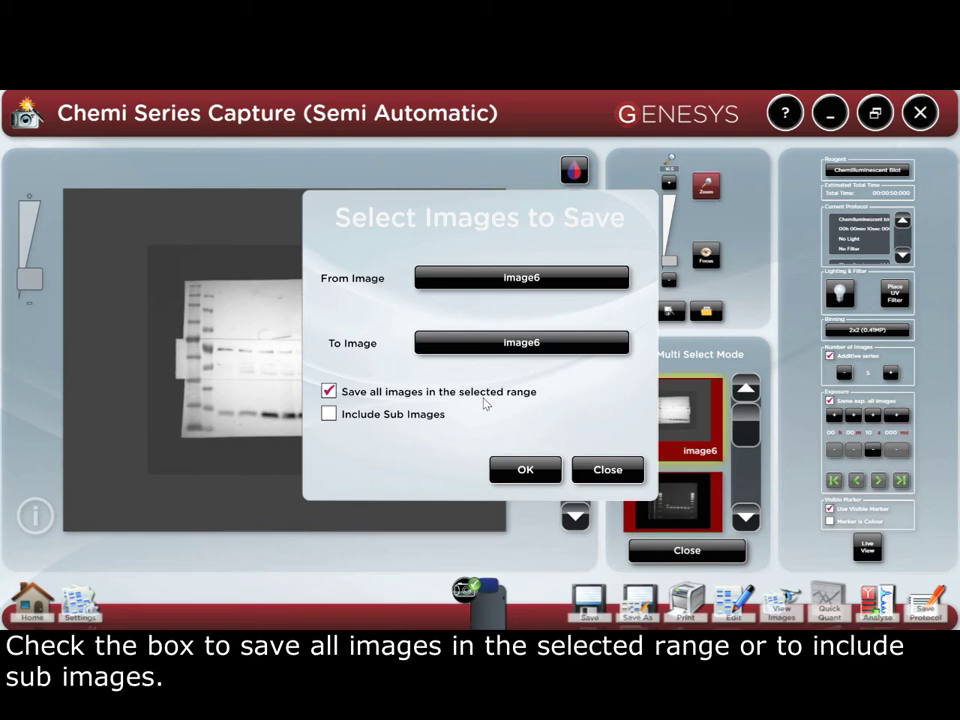
pyautogui.click(430, 422)
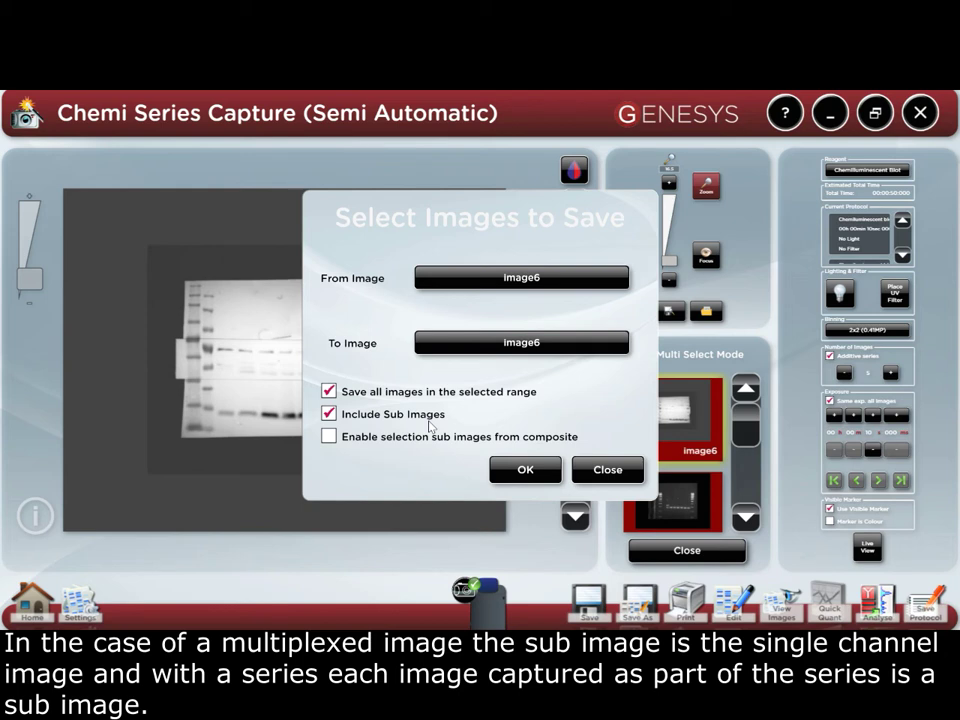
pyautogui.click(501, 471)
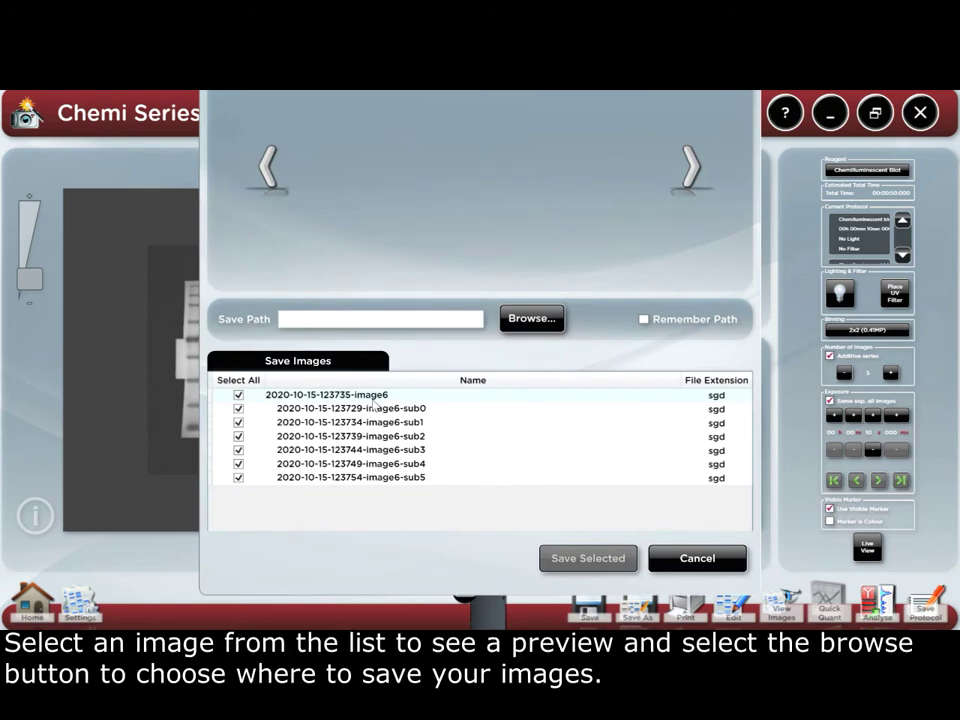
# - Set the image6 save folder to the Desktop and turn on Remember Path
pyautogui.click(373, 396)
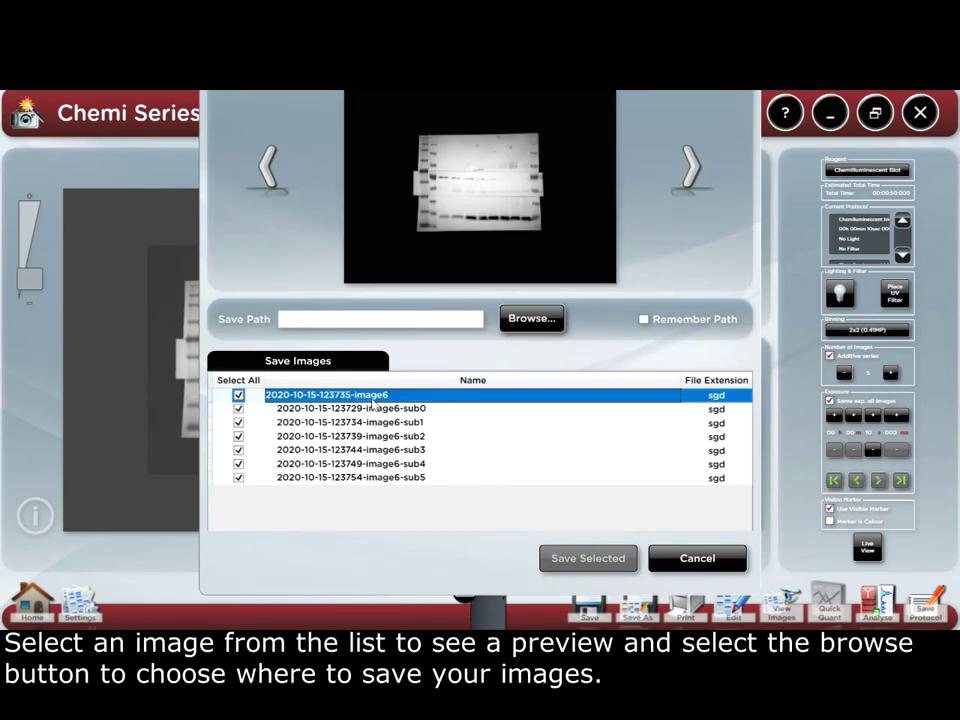
pyautogui.click(525, 322)
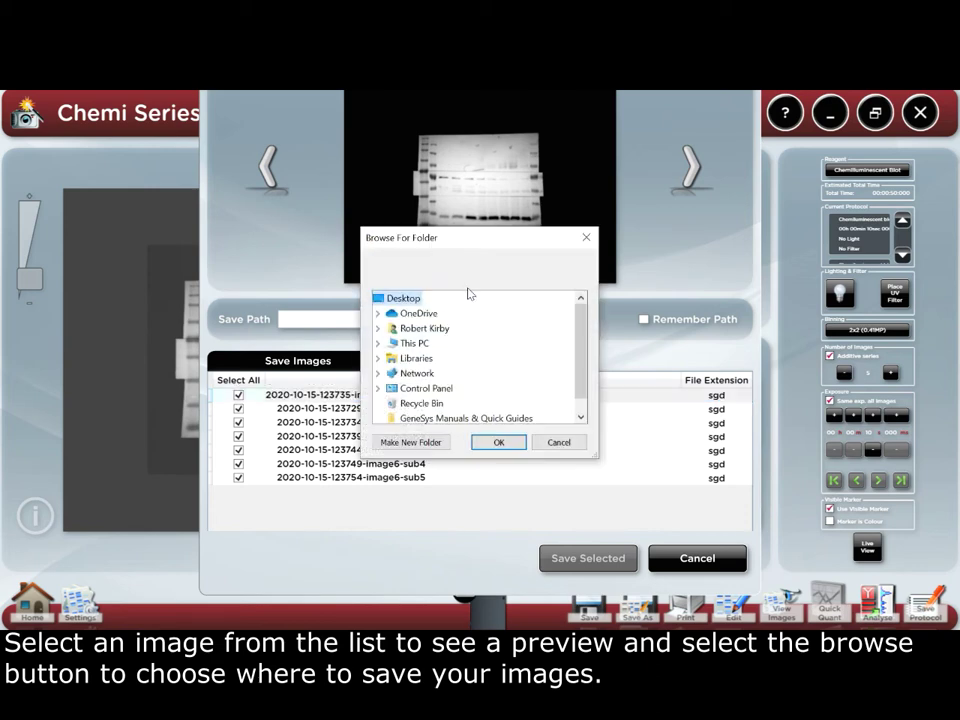
pyautogui.click(498, 442)
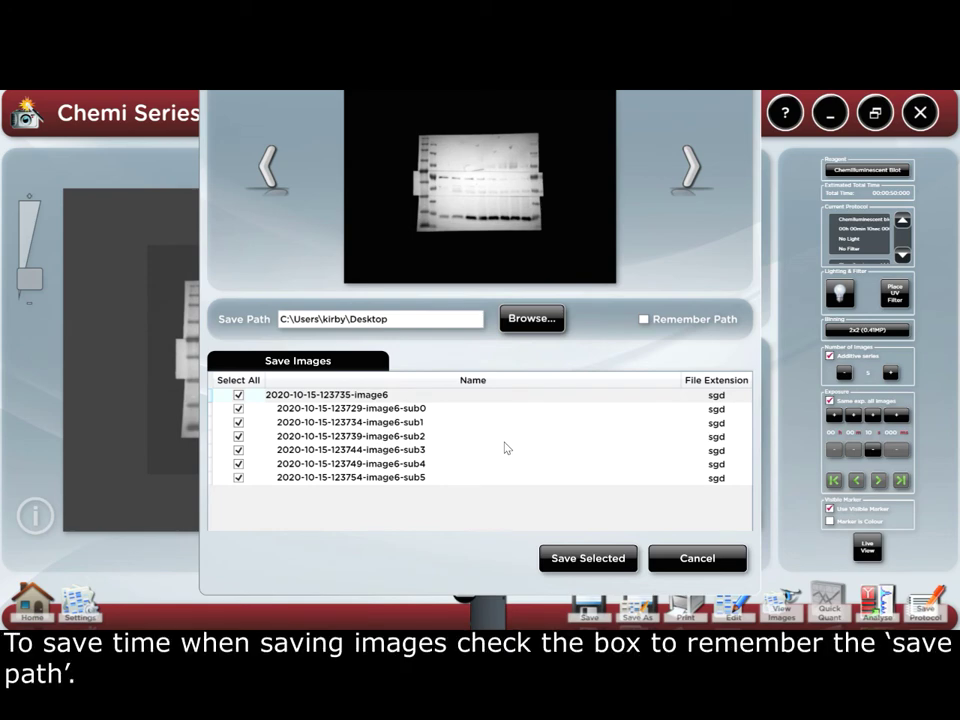
pyautogui.click(644, 319)
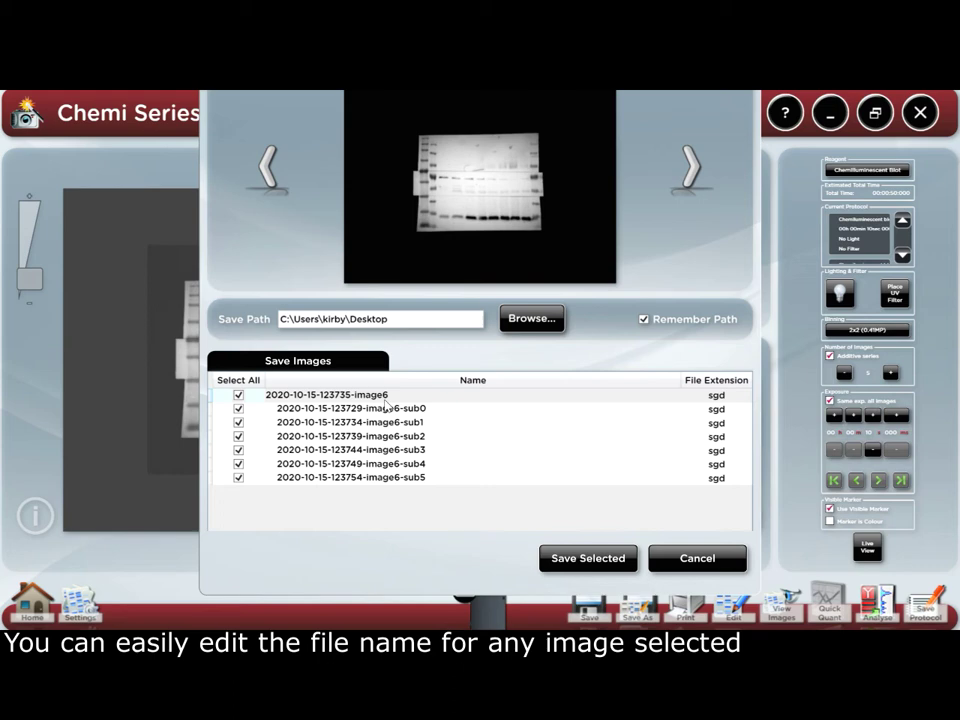
# - Rename image6 to 'ECL chemi blot' and save it with sub0–sub5 to the Desktop
pyautogui.doubleClick(384, 399)
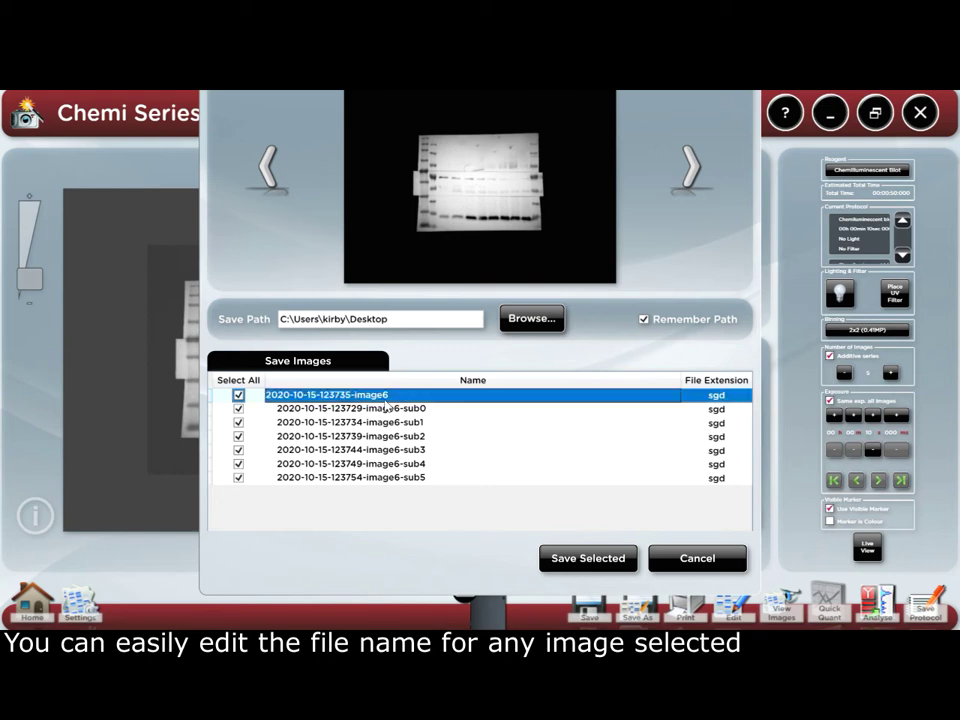
pyautogui.write('EC')
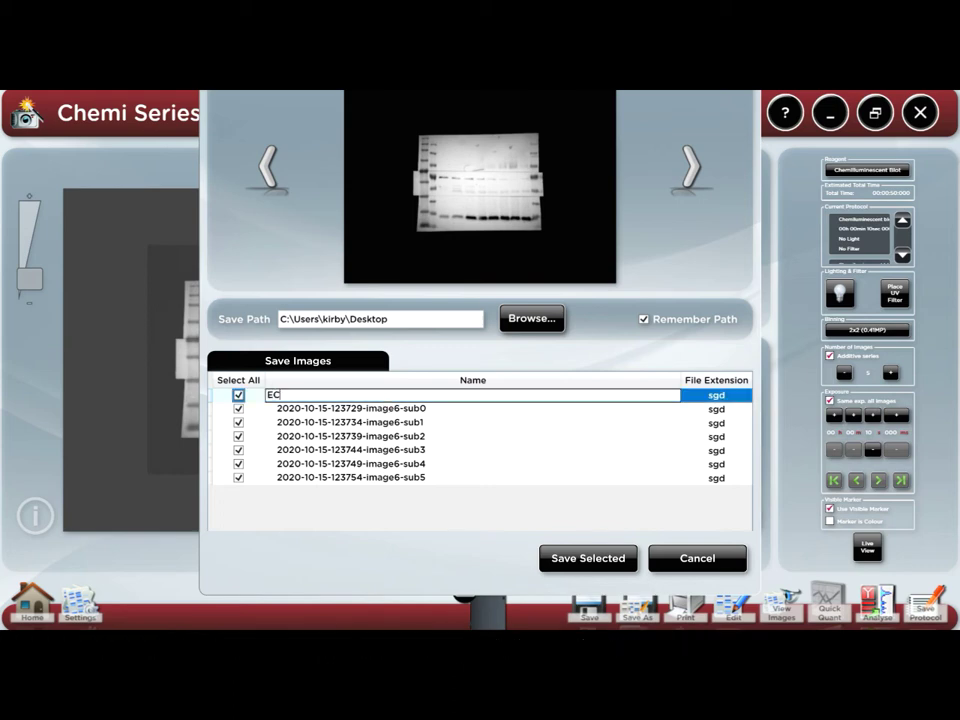
pyautogui.write('L chemi blot')
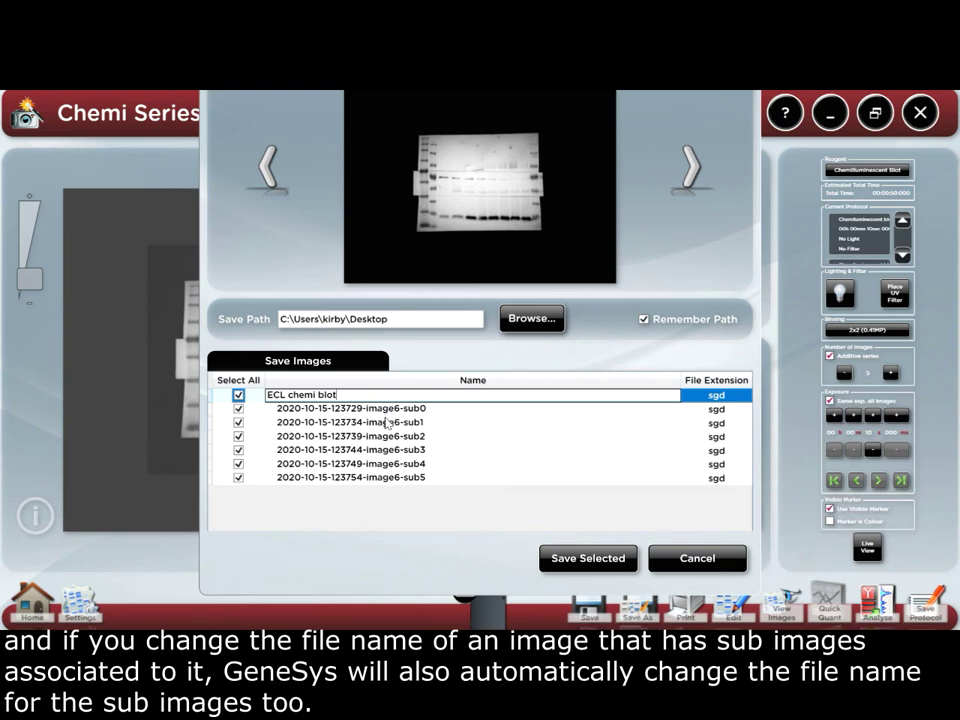
pyautogui.press('Return')
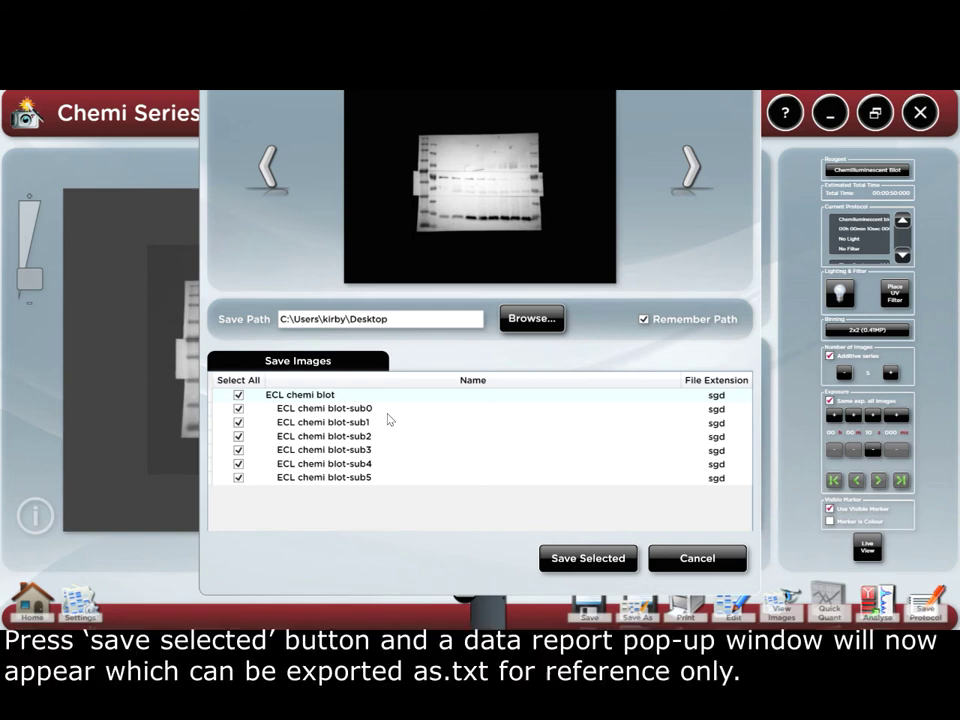
pyautogui.click(594, 560)
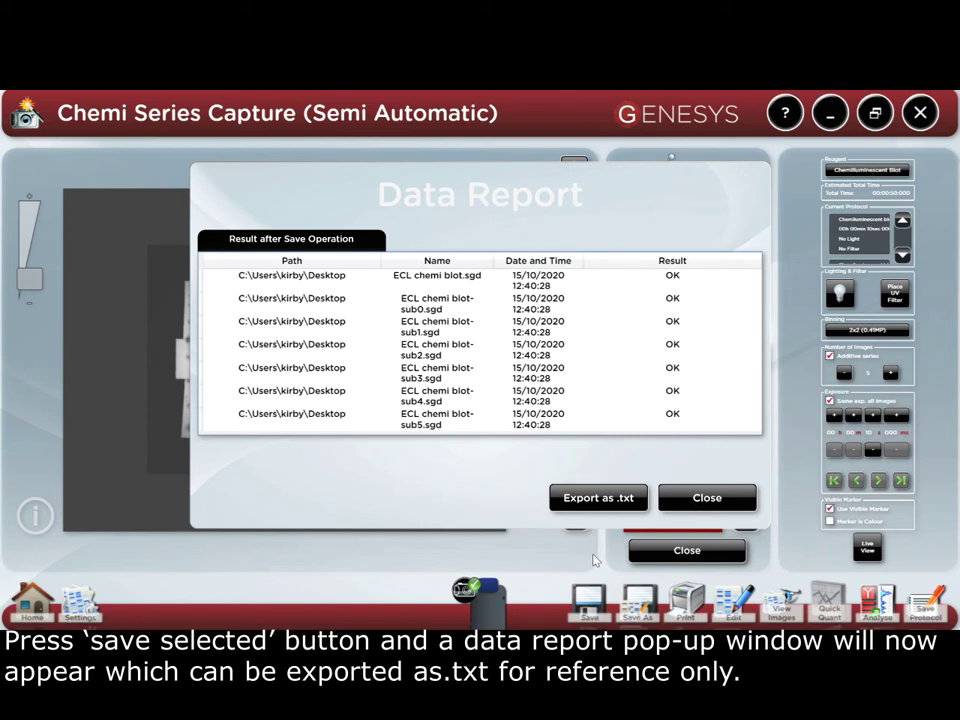
# - Export the save Data Report as a .txt file to the Desktop
pyautogui.click(628, 505)
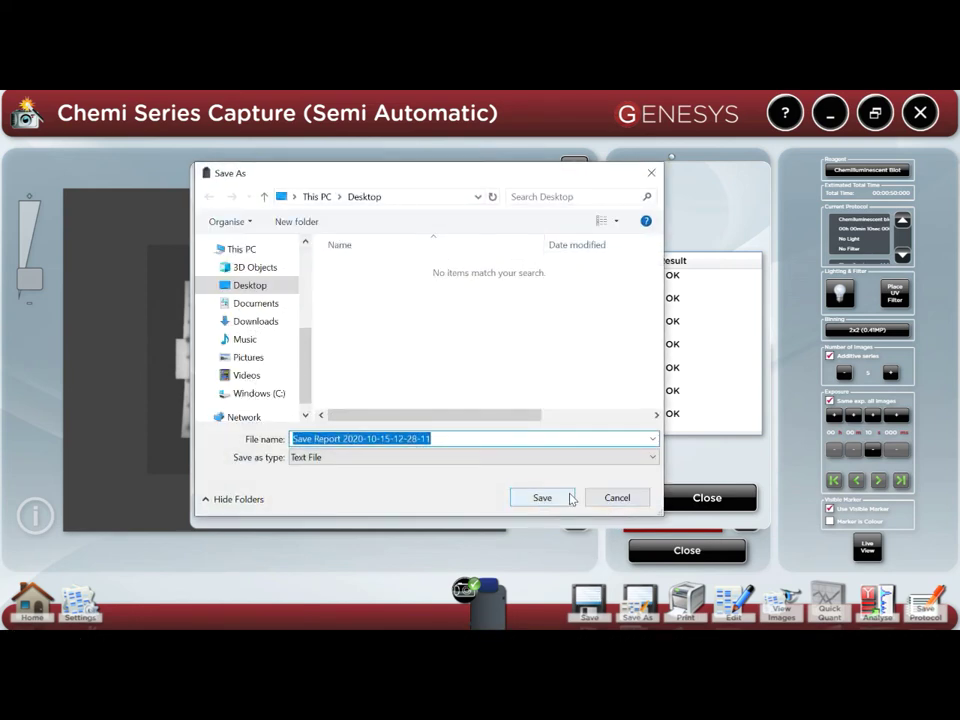
pyautogui.click(571, 498)
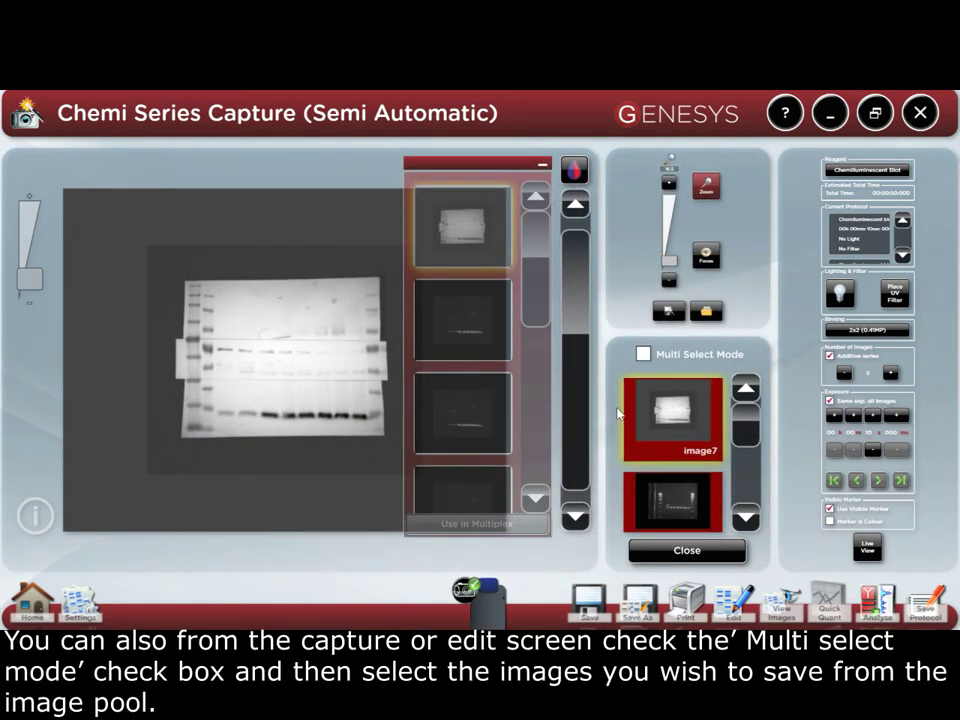
# - With Multi Select Mode on, choose image7 and image3 from the pool and confirm saving them
pyautogui.click(643, 354)
pyautogui.scroll(-3, 678, 496)
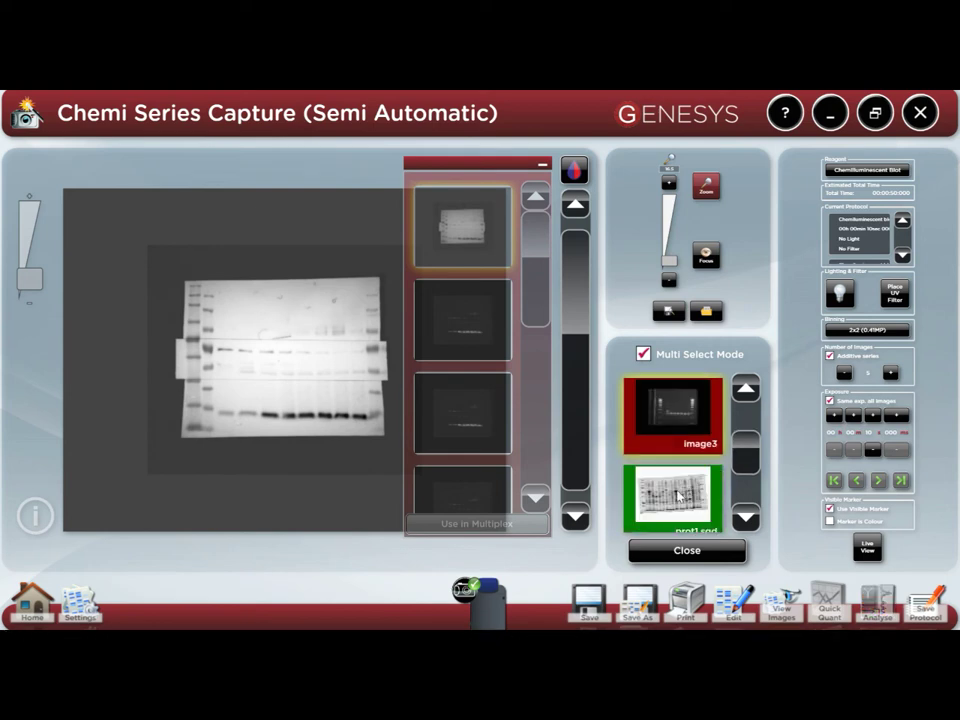
pyautogui.click(600, 600)
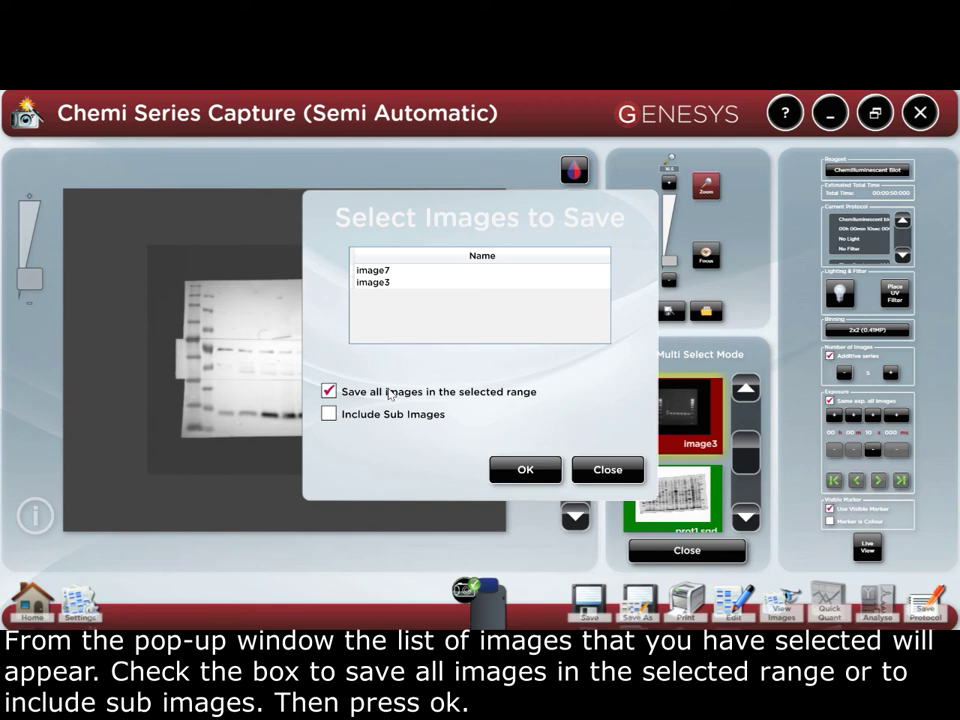
pyautogui.click(498, 468)
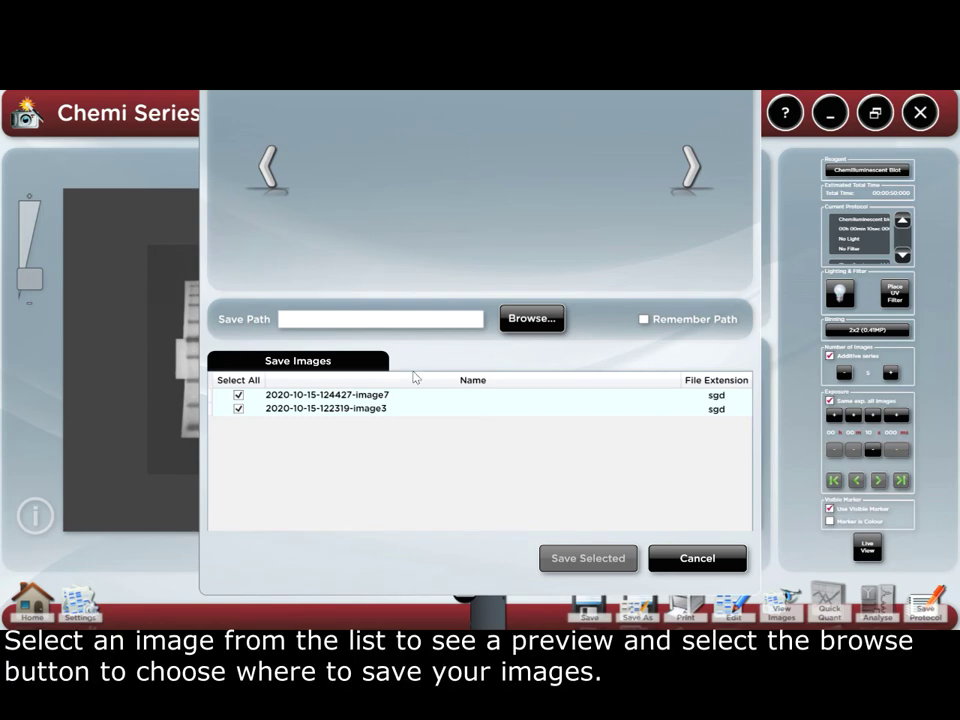
# - Save image7 and image3 as .sgd files to the Desktop, with Remember Path on
pyautogui.click(381, 396)
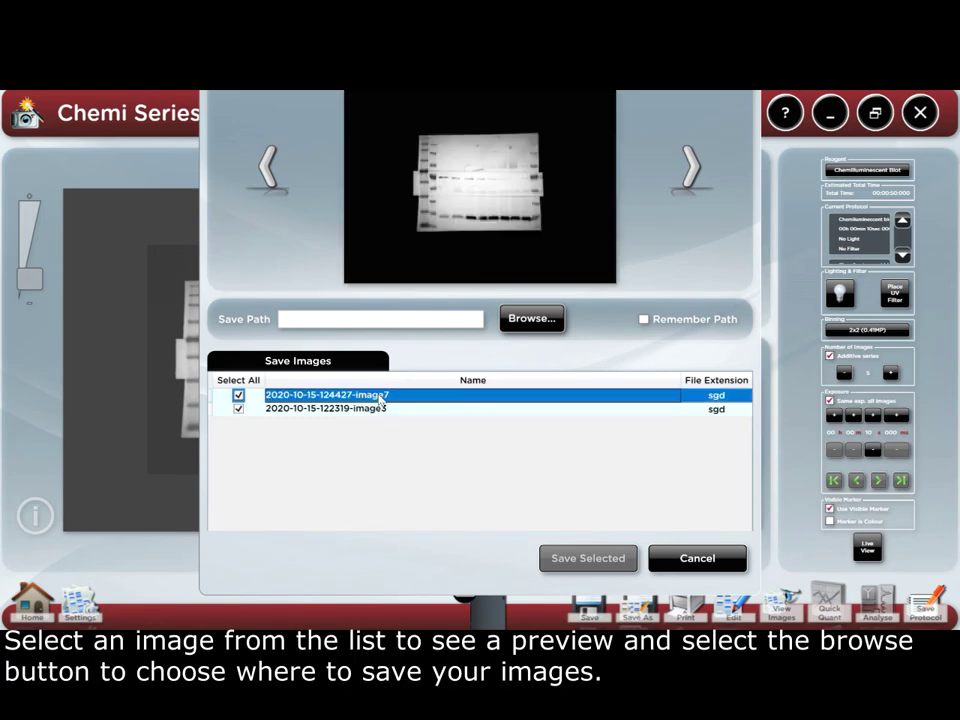
pyautogui.click(516, 320)
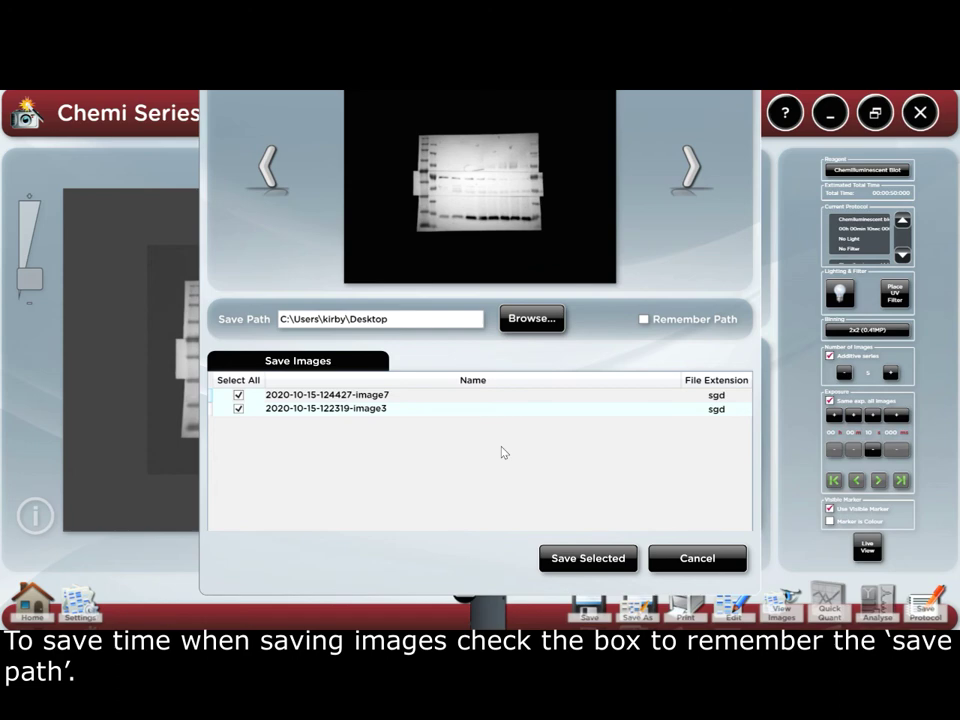
pyautogui.click(644, 319)
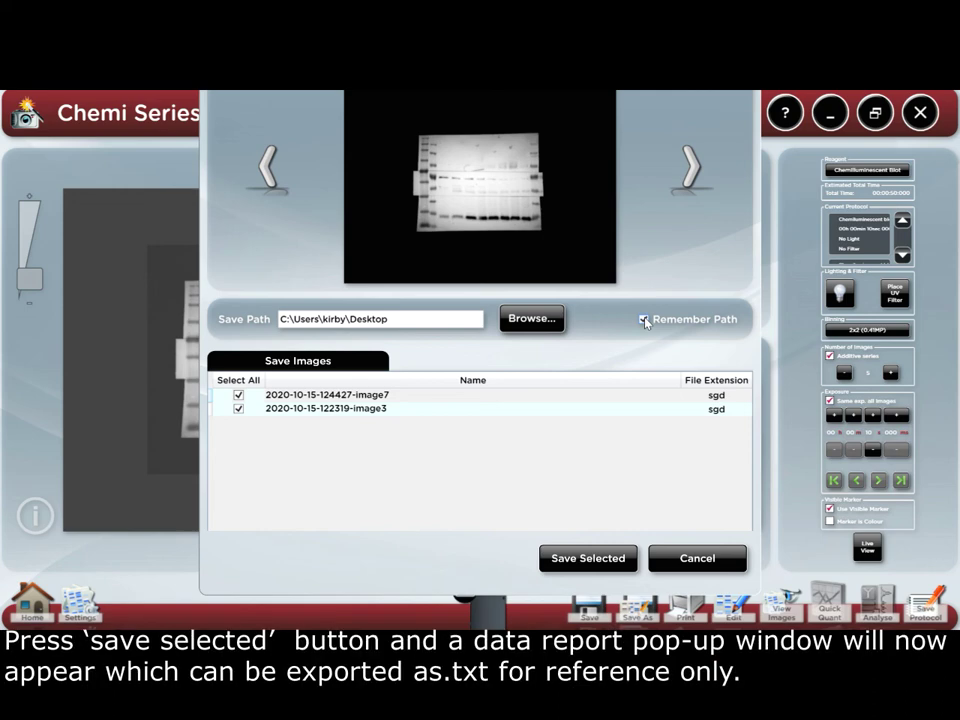
pyautogui.click(616, 558)
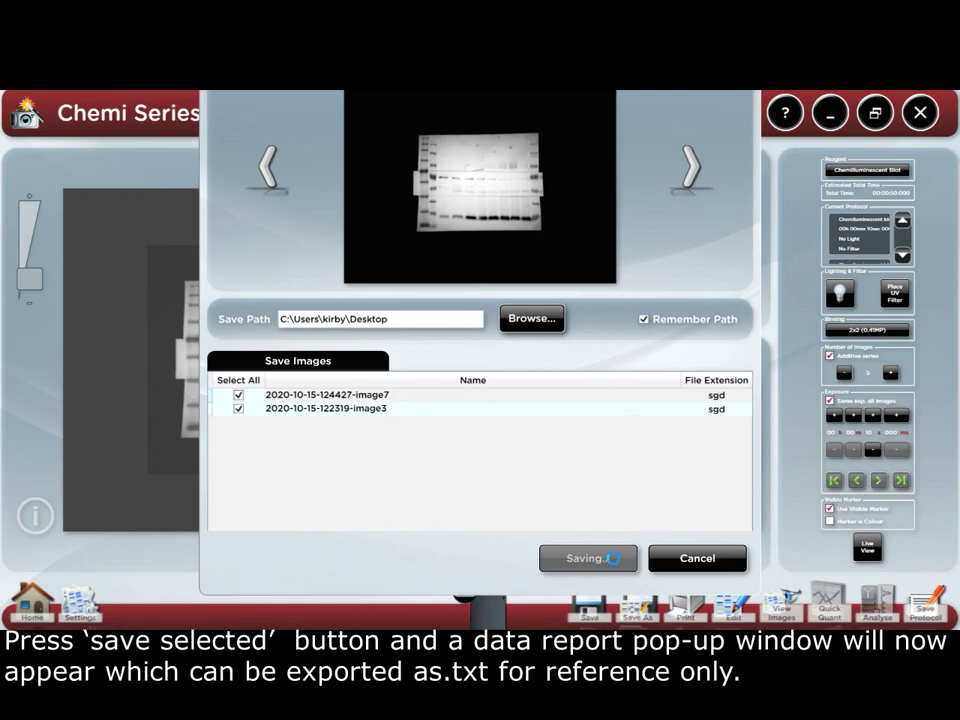